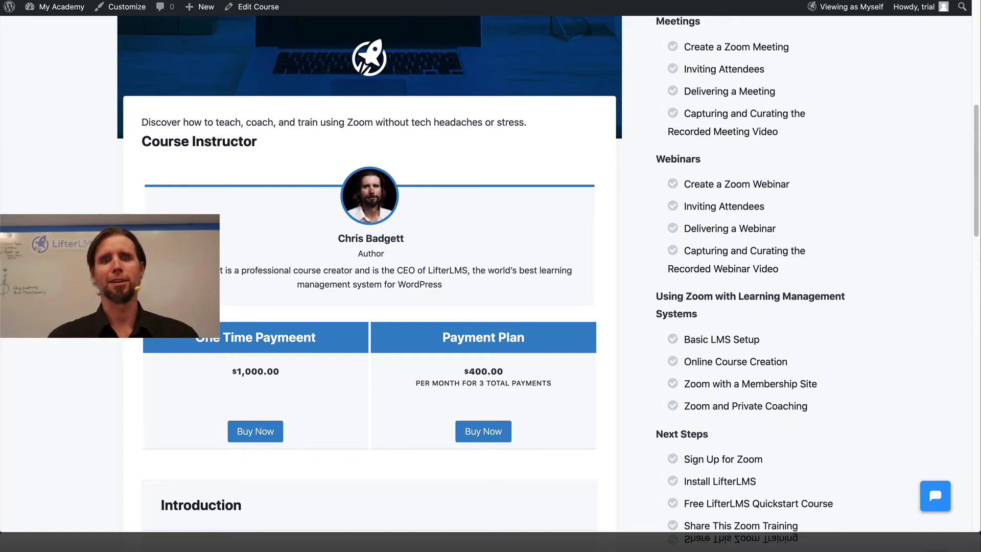
{"action": "scroll", "coordinate": [817, 65], "scroll_direction": "down", "scroll_amount": 1}
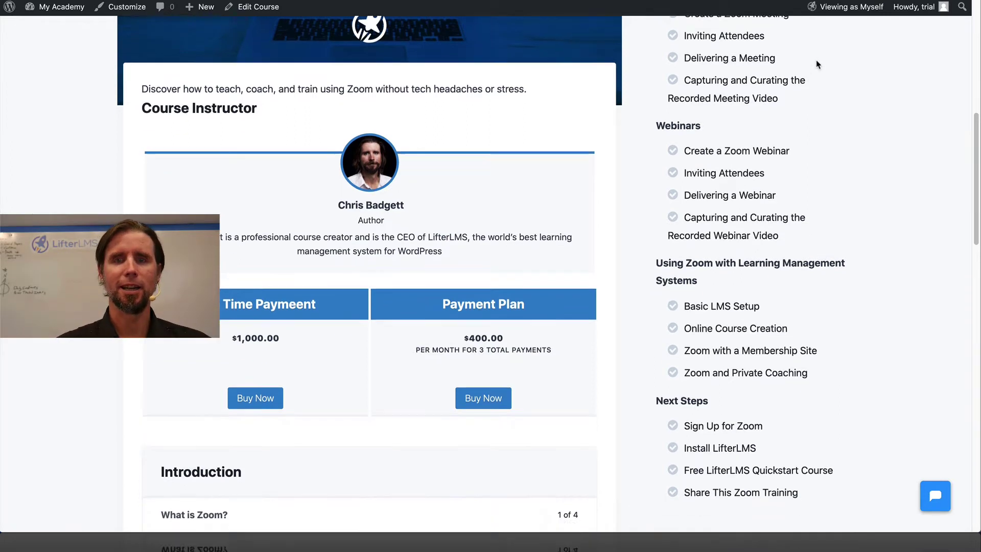
{"action": "scroll", "coordinate": [818, 65], "scroll_direction": "down", "scroll_amount": 2}
{"action": "scroll", "coordinate": [818, 65], "scroll_direction": "up", "scroll_amount": 1}
{"action": "scroll", "coordinate": [817, 65], "scroll_direction": "up", "scroll_amount": 3}
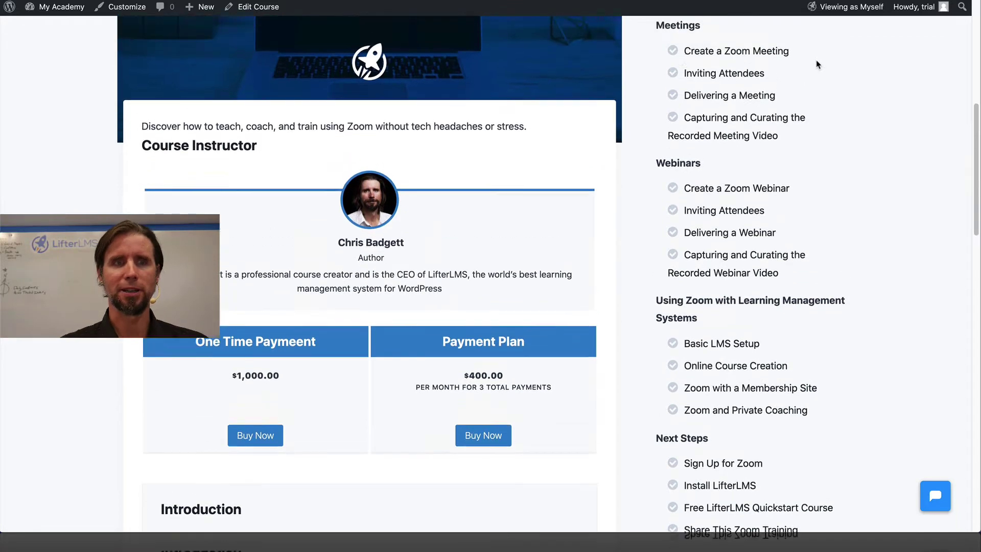
{"action": "mouse_move", "coordinate": [9, 7]}
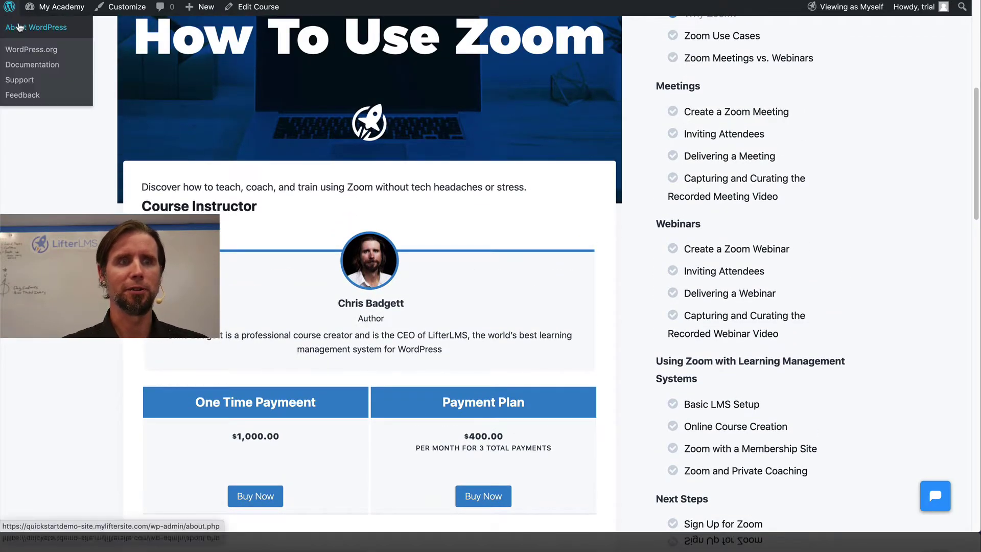
Step: Go to the admin dashboard and open the LifterLMS Add-ons & more catalogue
{"action": "mouse_move", "coordinate": [61, 7]}
{"action": "left_click", "coordinate": [40, 28]}
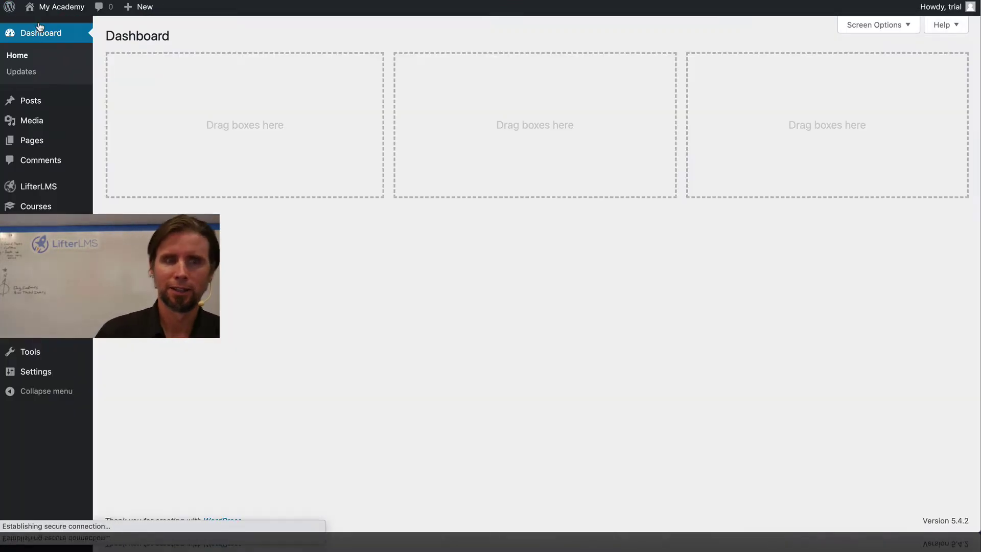
{"action": "mouse_move", "coordinate": [38, 187]}
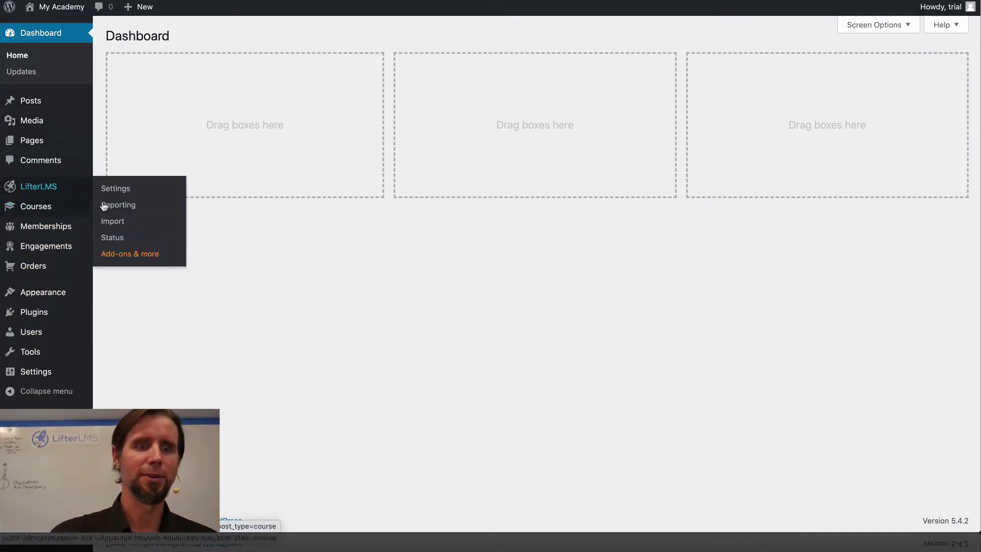
{"action": "left_click", "coordinate": [146, 256]}
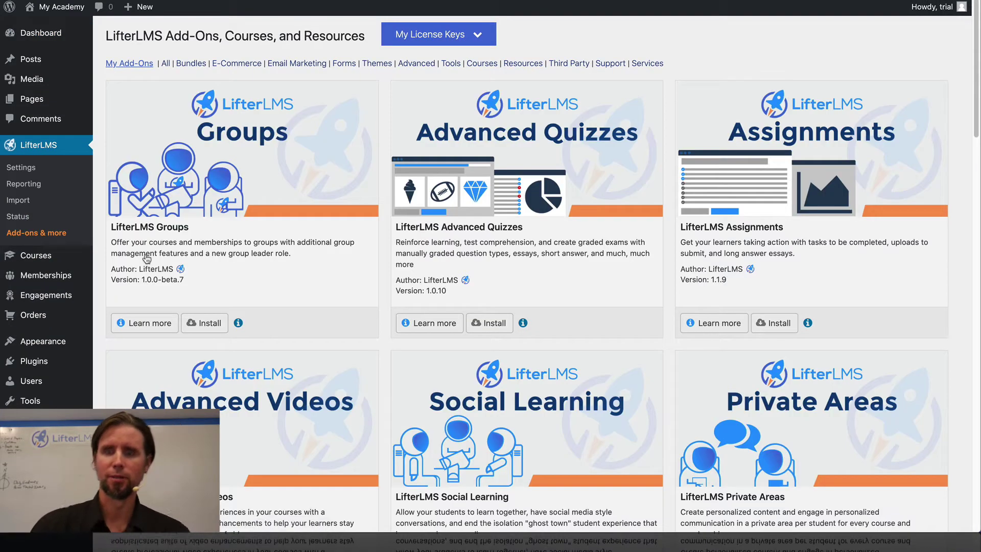
{"action": "scroll", "coordinate": [851, 328], "scroll_direction": "down", "scroll_amount": 1}
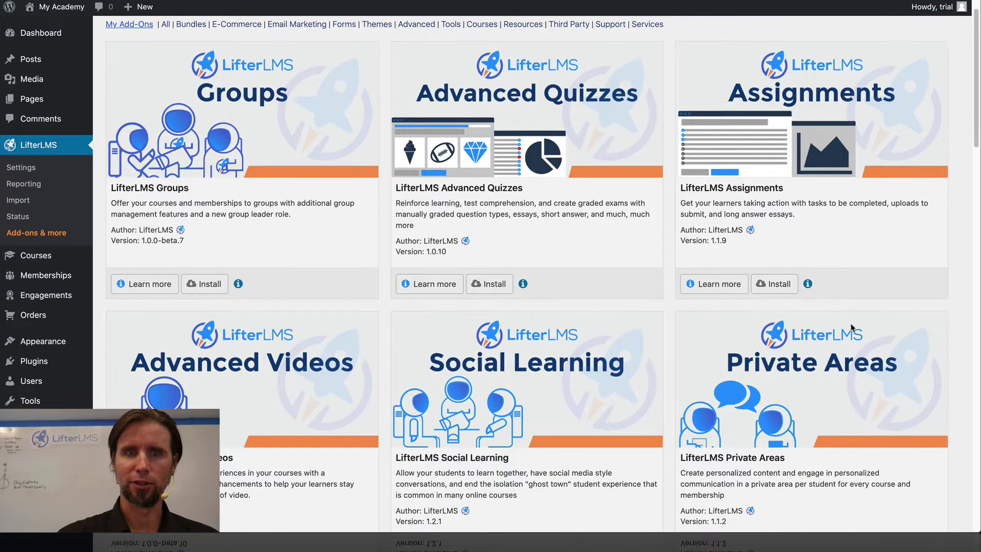
{"action": "scroll", "coordinate": [851, 328], "scroll_direction": "down", "scroll_amount": 3}
{"action": "scroll", "coordinate": [852, 328], "scroll_direction": "down", "scroll_amount": 2}
{"action": "scroll", "coordinate": [851, 328], "scroll_direction": "down", "scroll_amount": 3}
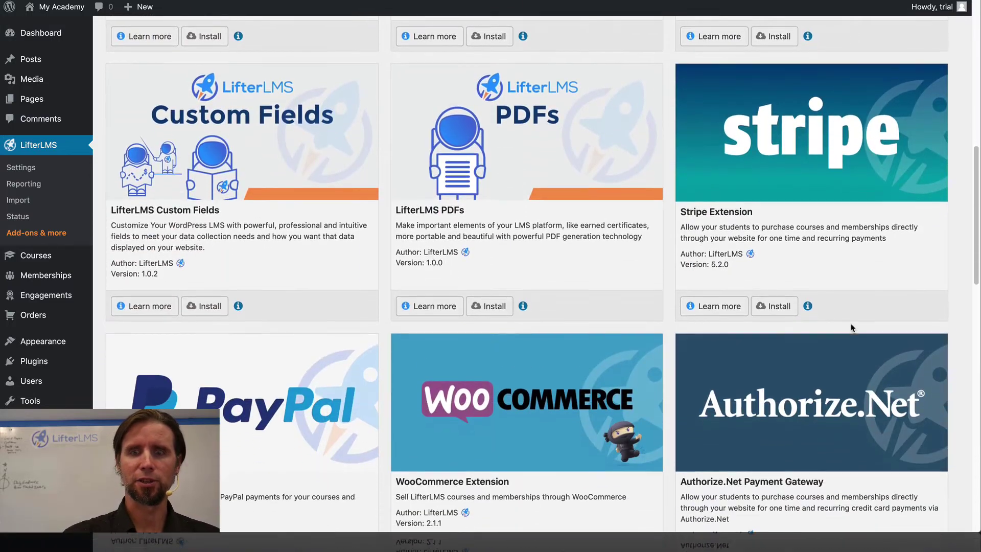
{"action": "scroll", "coordinate": [851, 328], "scroll_direction": "down", "scroll_amount": 1}
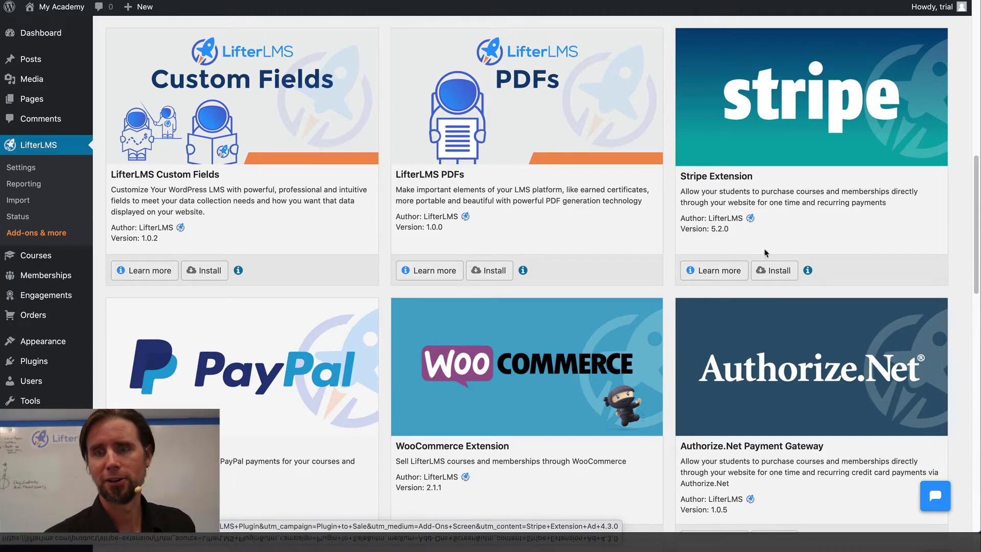
Step: Install the Stripe Extension, then activate it, confirming each with Apply
{"action": "left_click", "coordinate": [776, 273]}
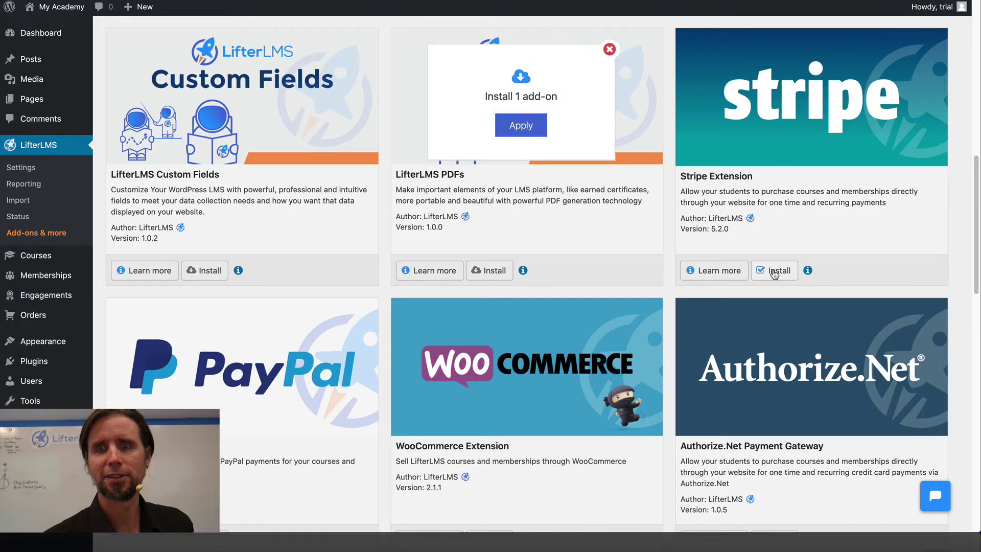
{"action": "left_click", "coordinate": [537, 136]}
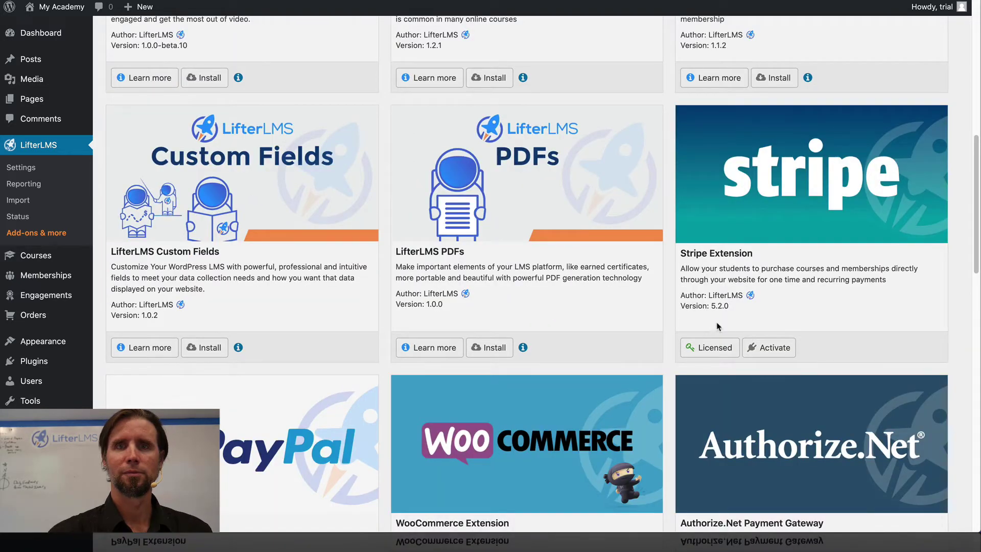
{"action": "left_click", "coordinate": [783, 352]}
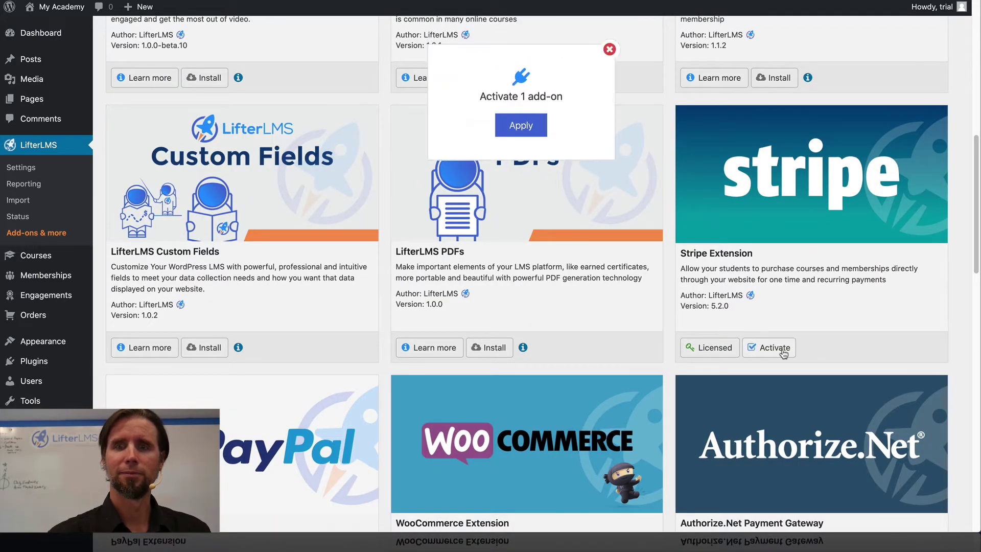
{"action": "left_click", "coordinate": [530, 133]}
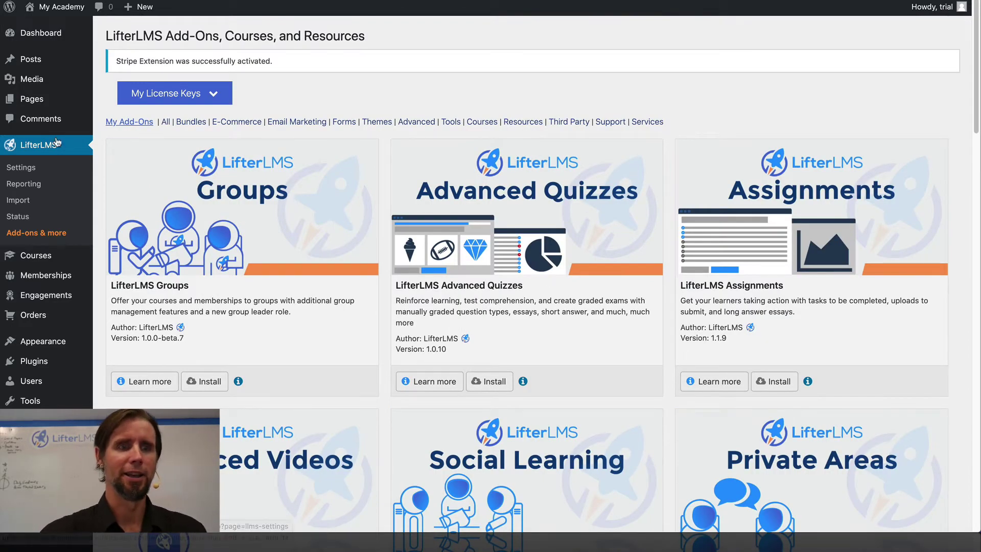
Step: Open the Checkout tab of LifterLMS Settings and show the reorderable Payment Gateways table
{"action": "left_click", "coordinate": [26, 168]}
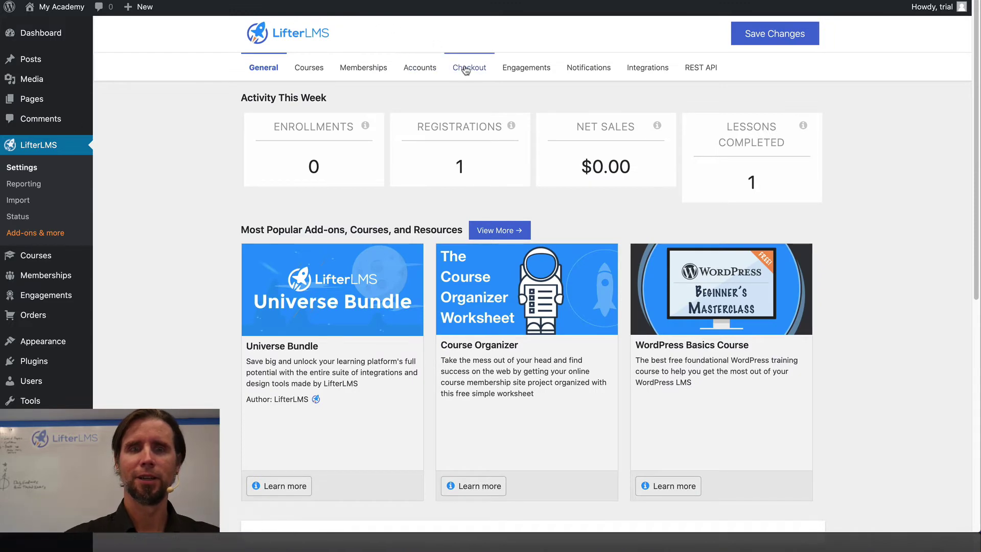
{"action": "left_click", "coordinate": [468, 69]}
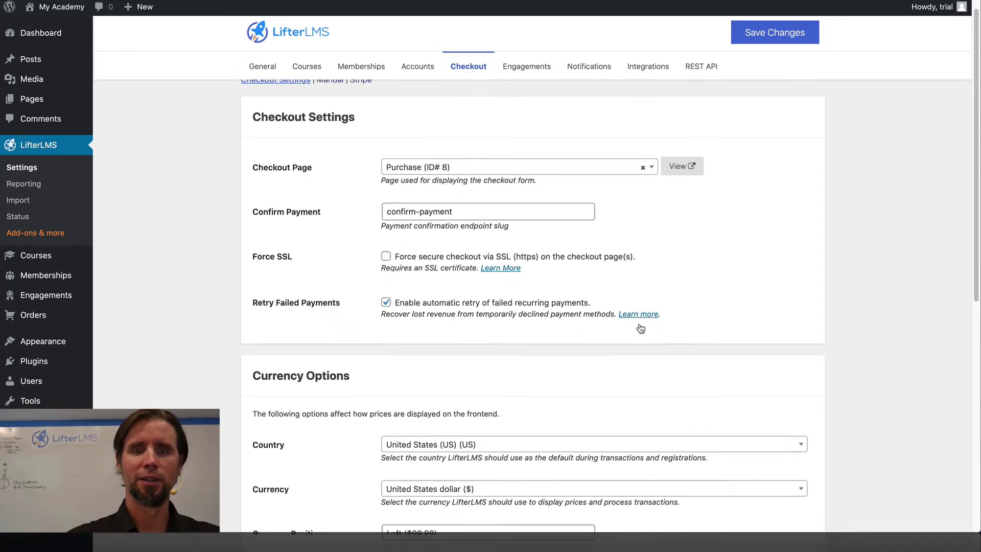
{"action": "scroll", "coordinate": [637, 327], "scroll_direction": "down", "scroll_amount": 8}
{"action": "scroll", "coordinate": [637, 327], "scroll_direction": "down", "scroll_amount": 3}
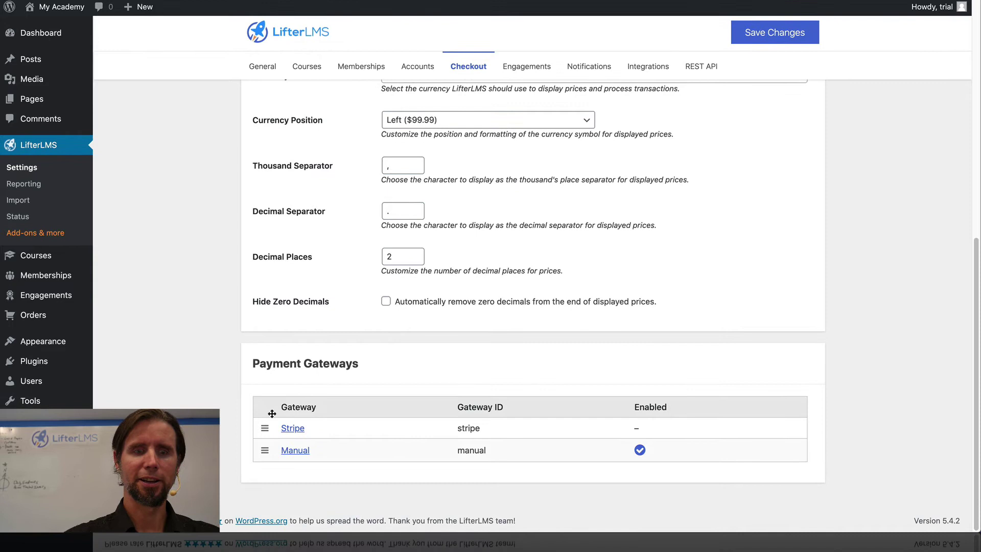
{"action": "mouse_move", "coordinate": [270, 434]}
{"action": "left_mouse_down"}
{"action": "mouse_move", "coordinate": [265, 428]}
{"action": "mouse_move", "coordinate": [296, 440]}
{"action": "left_mouse_up"}
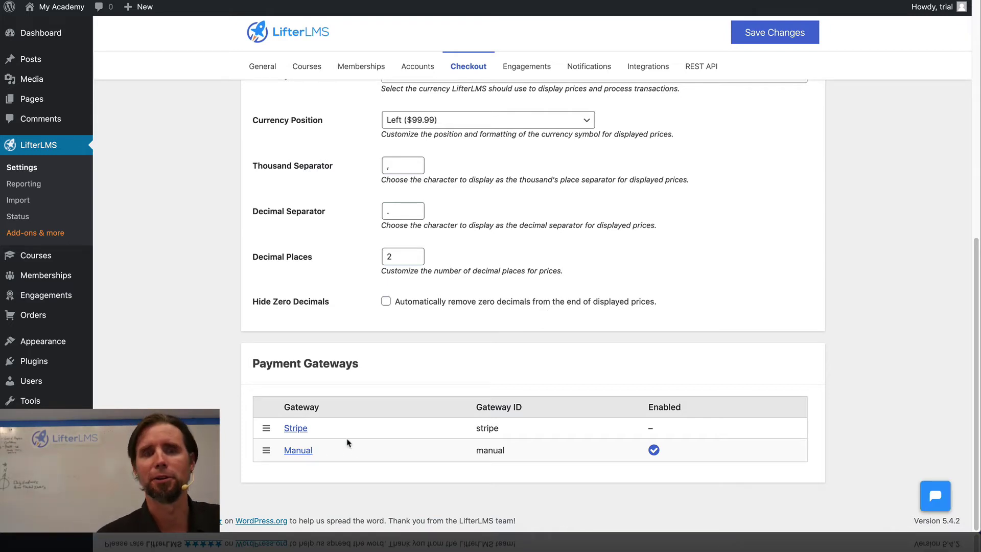
Step: Open the Stripe gateway settings and enable it as 'Credit or Debit Card'
{"action": "left_click", "coordinate": [298, 431]}
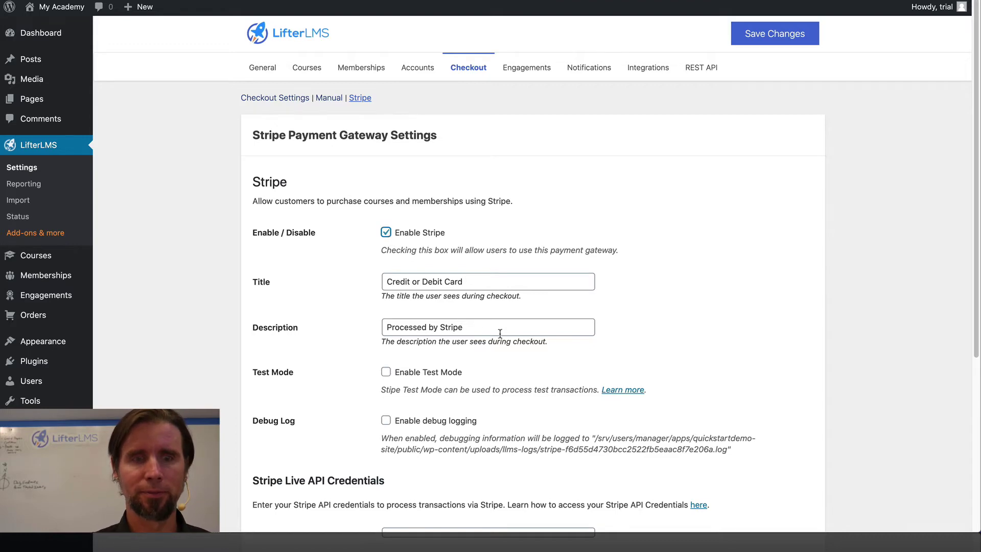
{"action": "scroll", "coordinate": [500, 333], "scroll_direction": "down", "scroll_amount": 3}
{"action": "scroll", "coordinate": [500, 336], "scroll_direction": "down", "scroll_amount": 2}
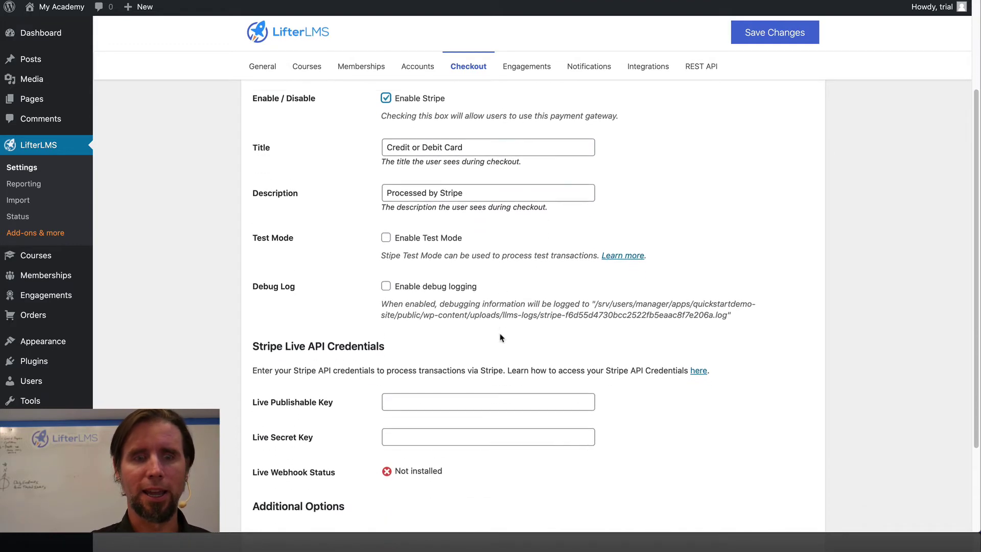
{"action": "scroll", "coordinate": [500, 338], "scroll_direction": "down", "scroll_amount": 3}
{"action": "scroll", "coordinate": [491, 323], "scroll_direction": "down", "scroll_amount": 2}
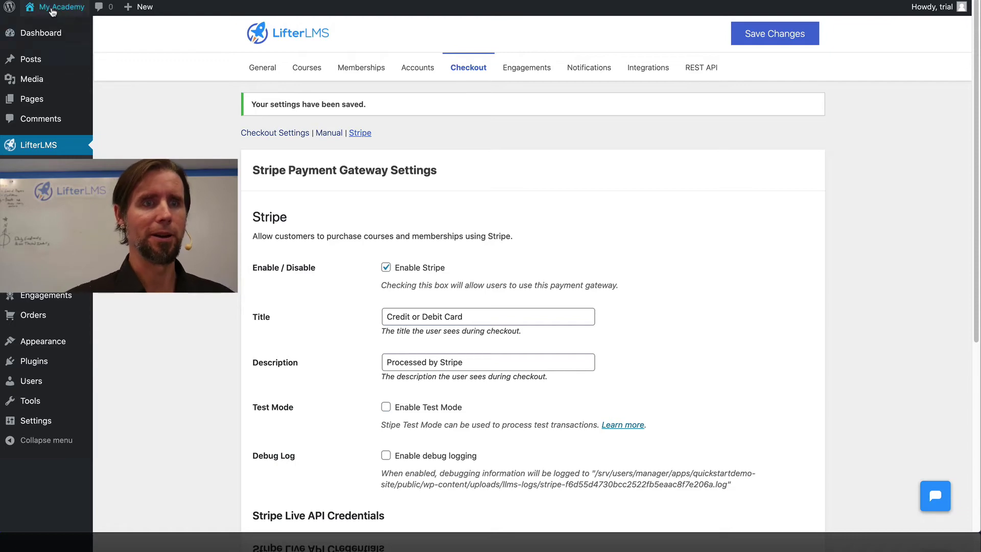
Step: Visit the site, open Zoom Mastery from Courses and start the Payment Plan checkout
{"action": "mouse_move", "coordinate": [61, 7]}
{"action": "left_click", "coordinate": [51, 28]}
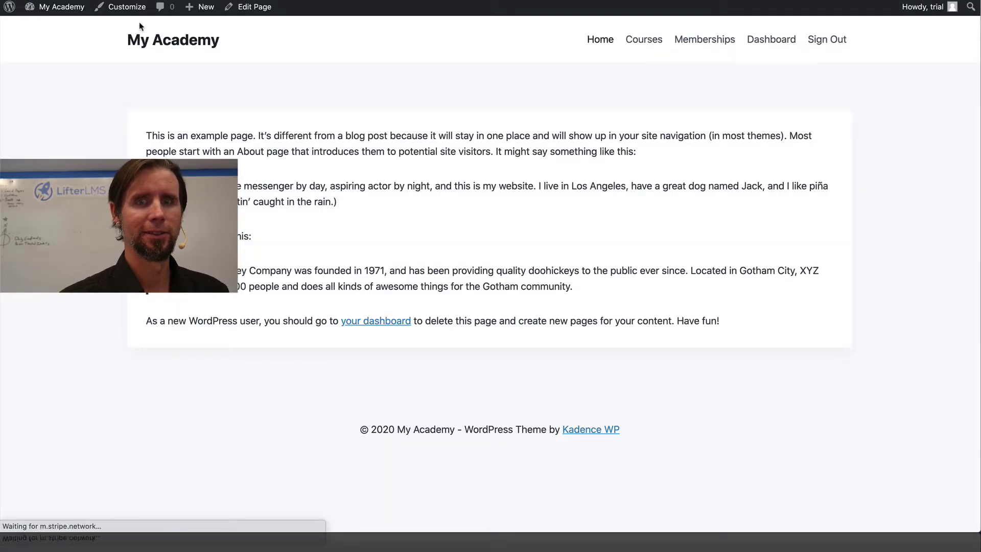
{"action": "left_click", "coordinate": [650, 39]}
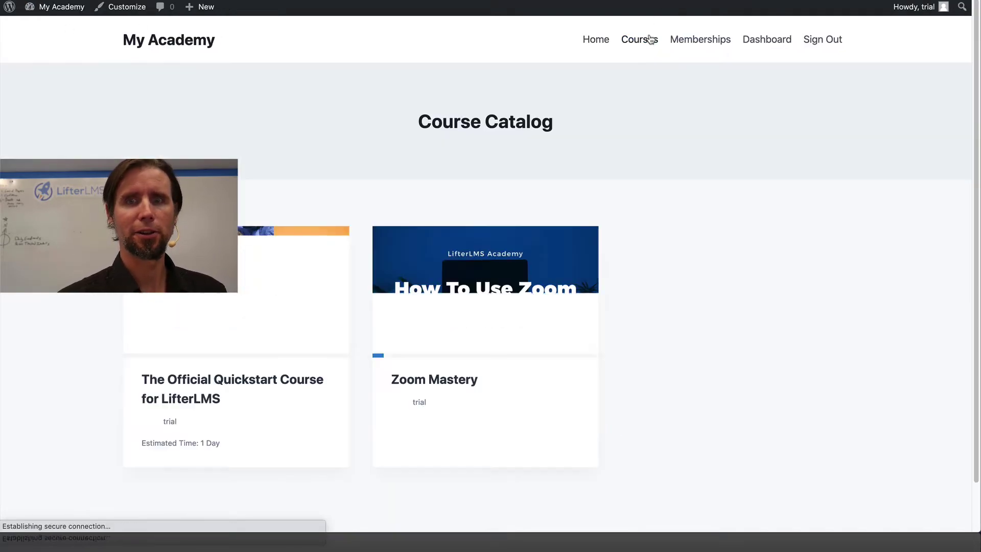
{"action": "left_click", "coordinate": [512, 285]}
{"action": "scroll", "coordinate": [513, 285], "scroll_direction": "down", "scroll_amount": 2}
{"action": "scroll", "coordinate": [512, 285], "scroll_direction": "down", "scroll_amount": 5}
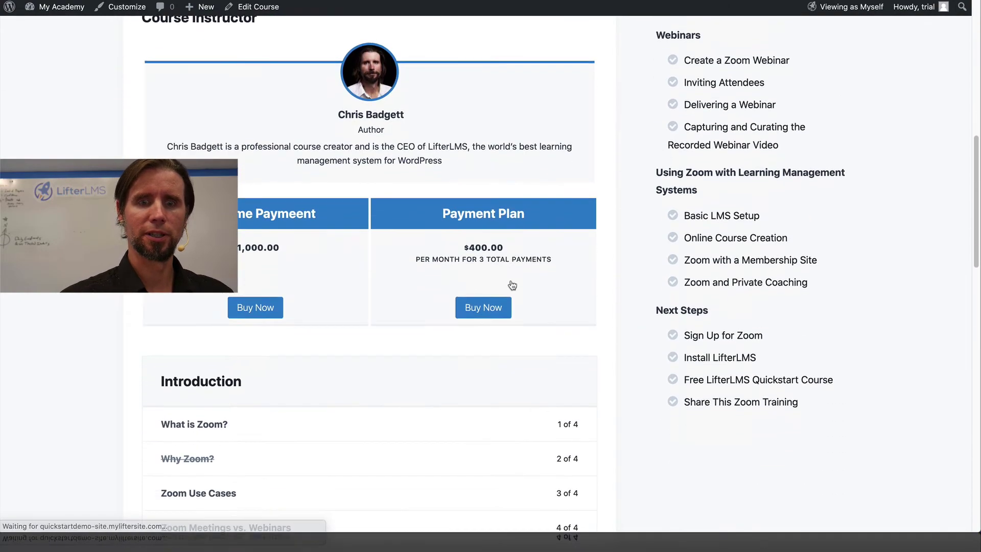
{"action": "scroll", "coordinate": [512, 286], "scroll_direction": "up", "scroll_amount": 2}
{"action": "scroll", "coordinate": [512, 285], "scroll_direction": "up", "scroll_amount": 1}
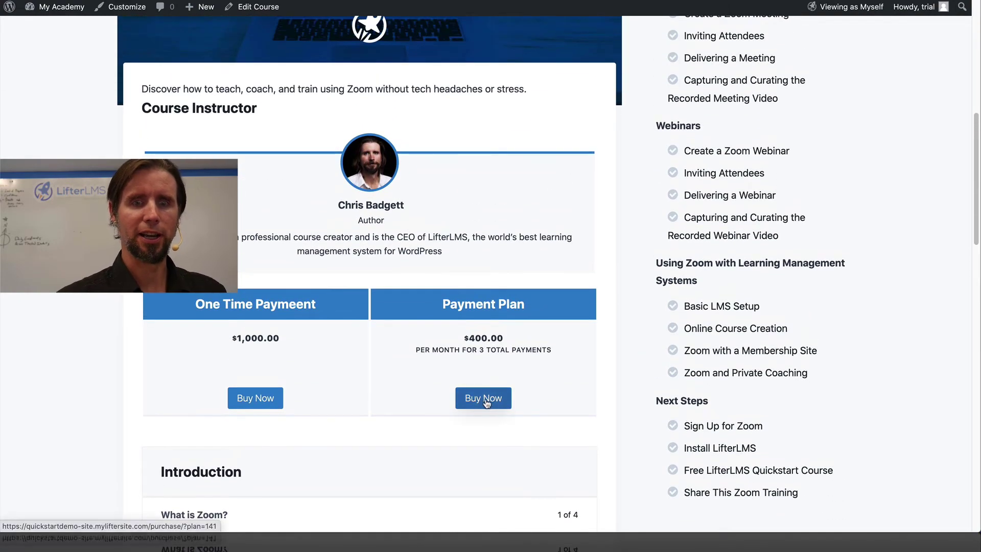
{"action": "left_click", "coordinate": [485, 399]}
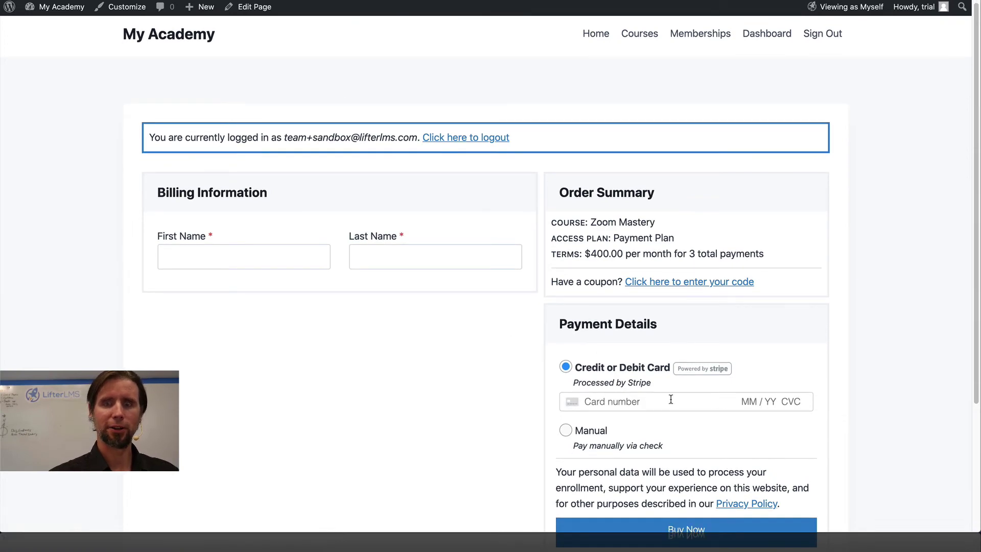
{"action": "scroll", "coordinate": [671, 400], "scroll_direction": "down", "scroll_amount": 2}
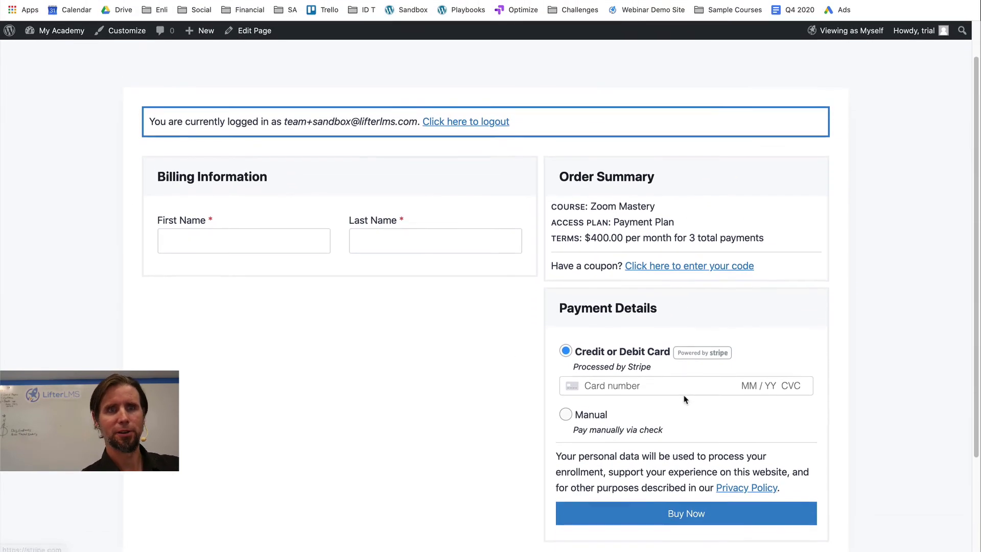
Step: Select the Zoom Mastery checkout URL in the address bar and copy it
{"action": "left_click", "coordinate": [179, 12]}
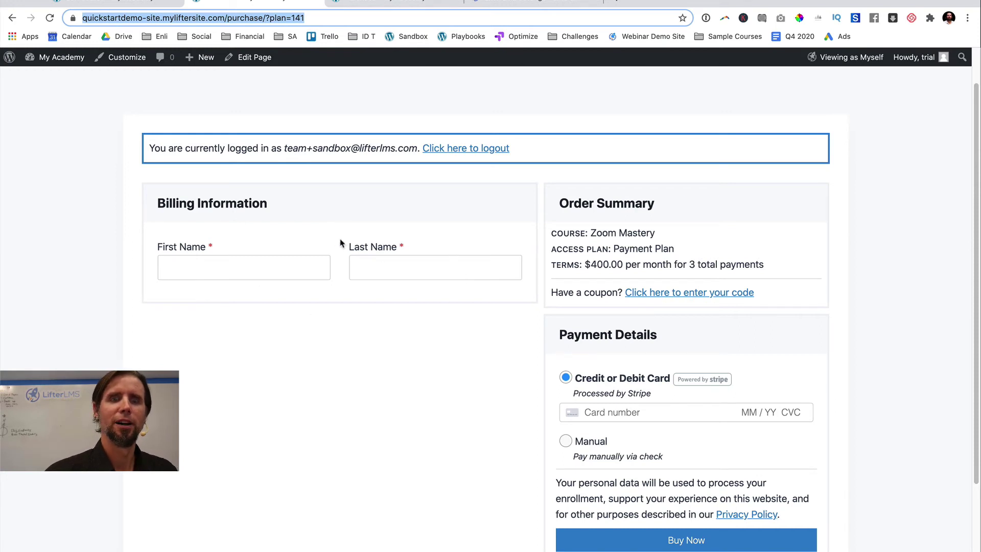
{"action": "scroll", "coordinate": [442, 256], "scroll_direction": "up", "scroll_amount": 1}
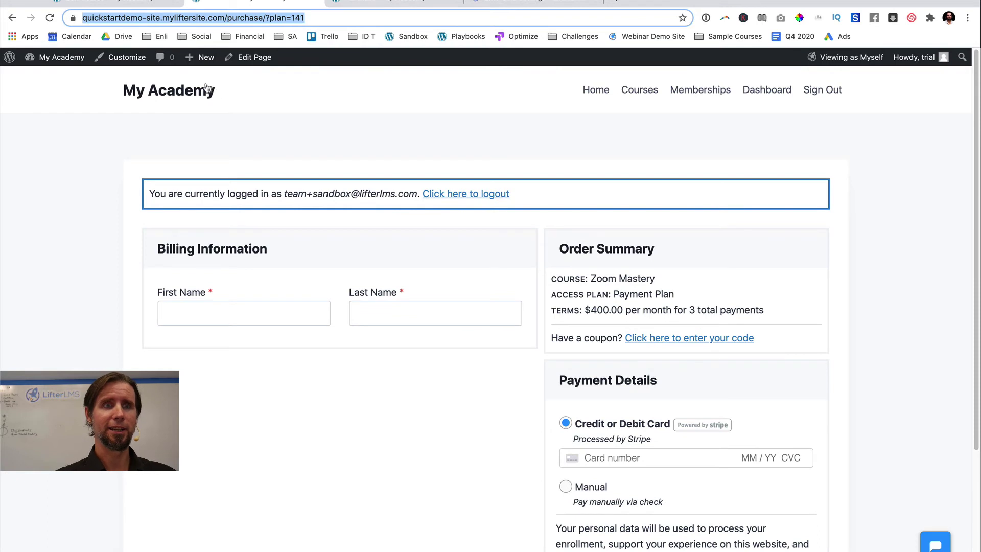
{"action": "left_click", "coordinate": [328, 20]}
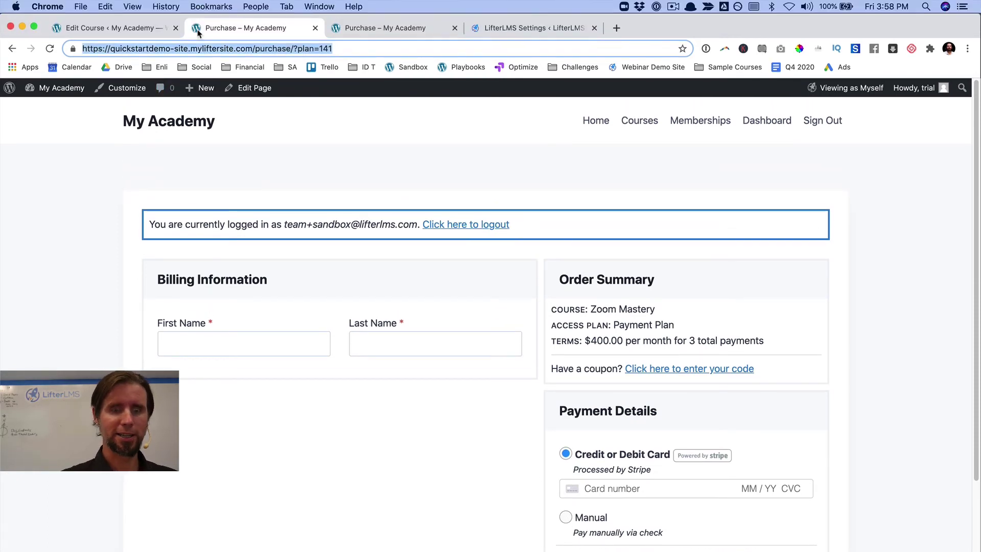
Step: Load the copied checkout URL in a new Incognito window as a logged-out visitor
{"action": "left_click", "coordinate": [82, 9]}
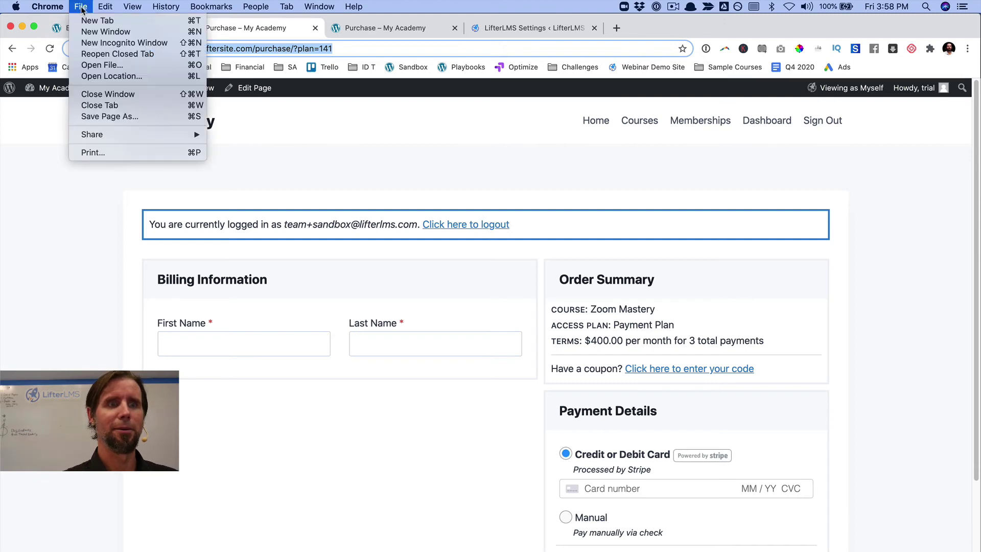
{"action": "left_click", "coordinate": [101, 43]}
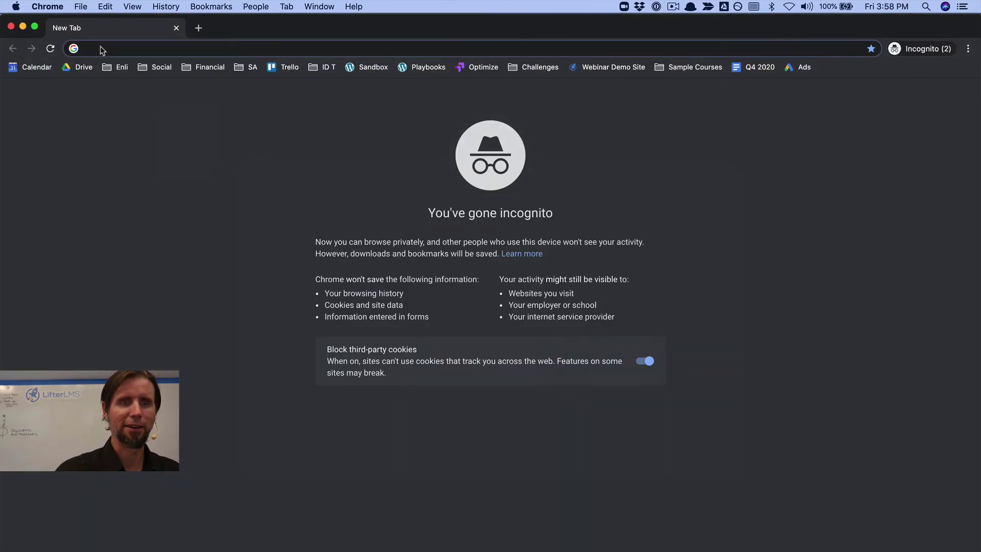
{"action": "type", "text": "https://quickstartdemo-site.myliftersite.com/purchase/?plan=141"}
{"action": "key", "text": "Return"}
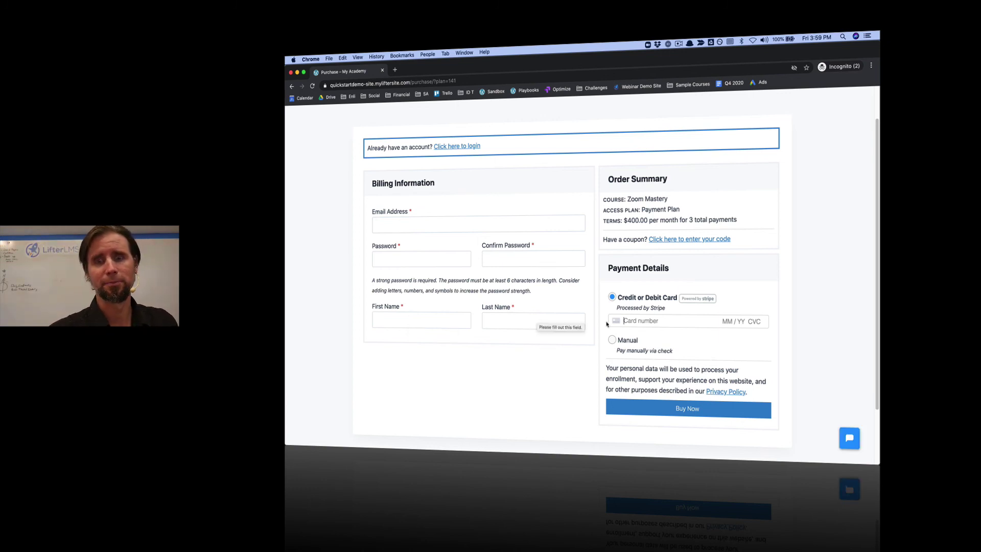
{"action": "scroll", "coordinate": [671, 254], "scroll_direction": "up", "scroll_amount": 2}
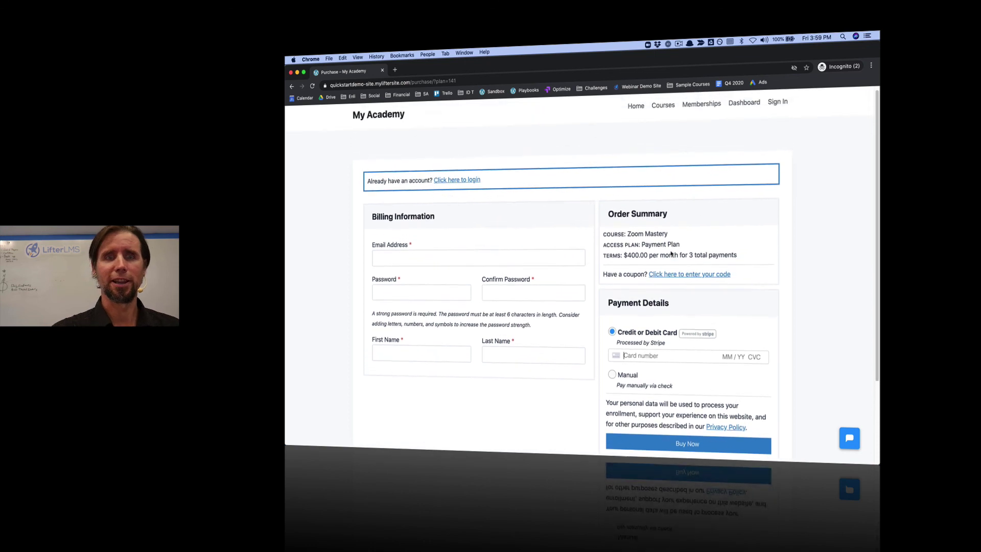